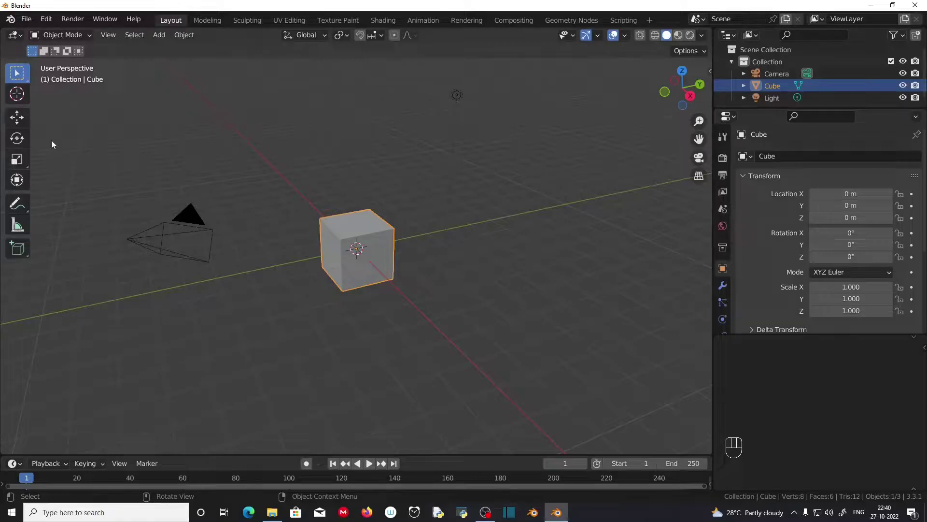
Switch to the Move tool and slide the cube along the X axis with its gizmo arrow
key(t)
key(t)
click(18, 118)
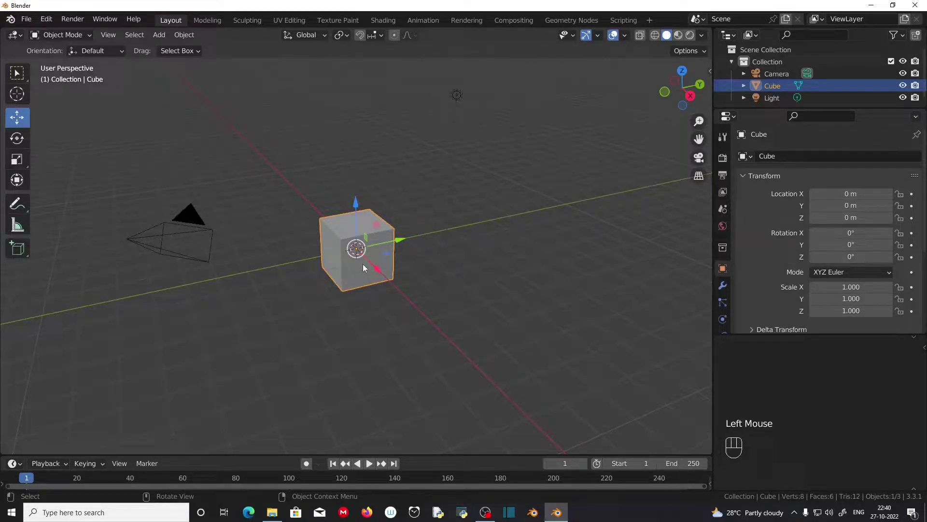
scroll(410, 343, up, 1)
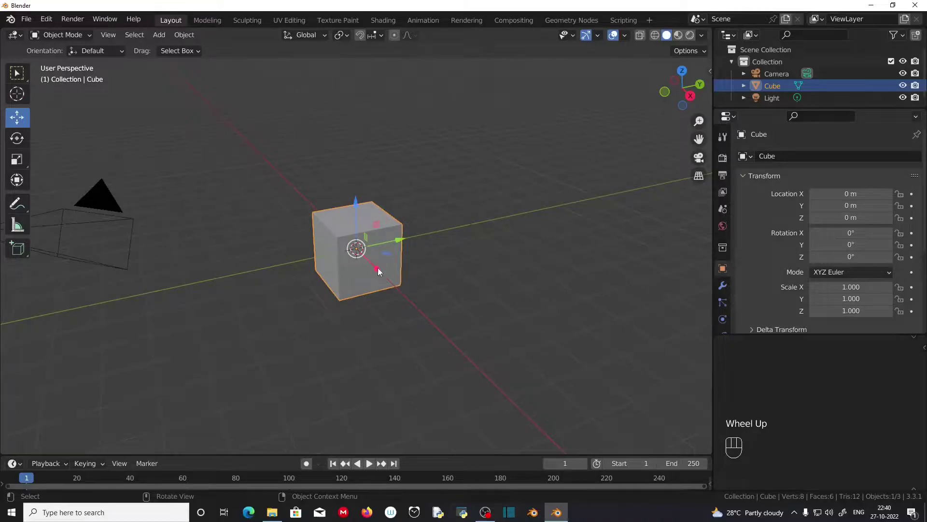
click(378, 268)
drag(378, 268, 546, 307)
Undo the X move, cancel the next one, and drag the cube freely in the view
key(ctrl+z)
key(ctrl+z)
right_click(546, 307)
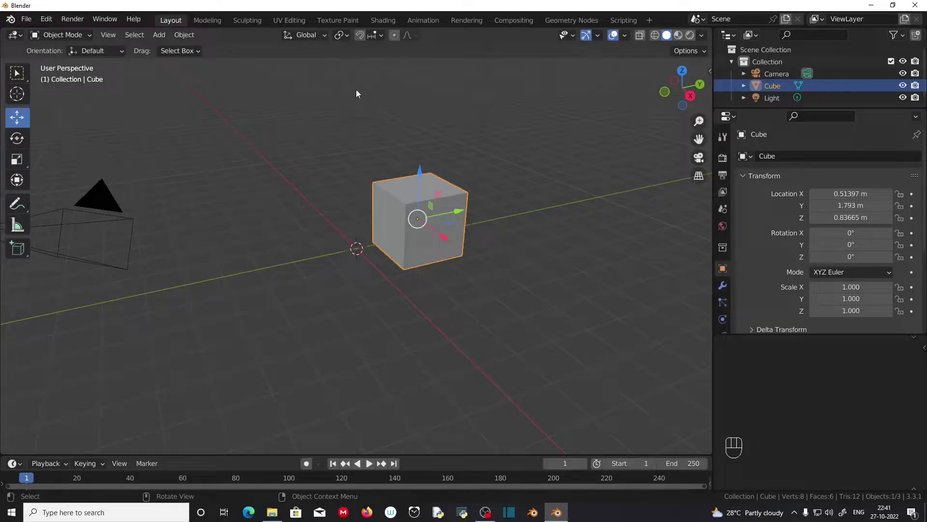
drag(424, 222, 266, 209)
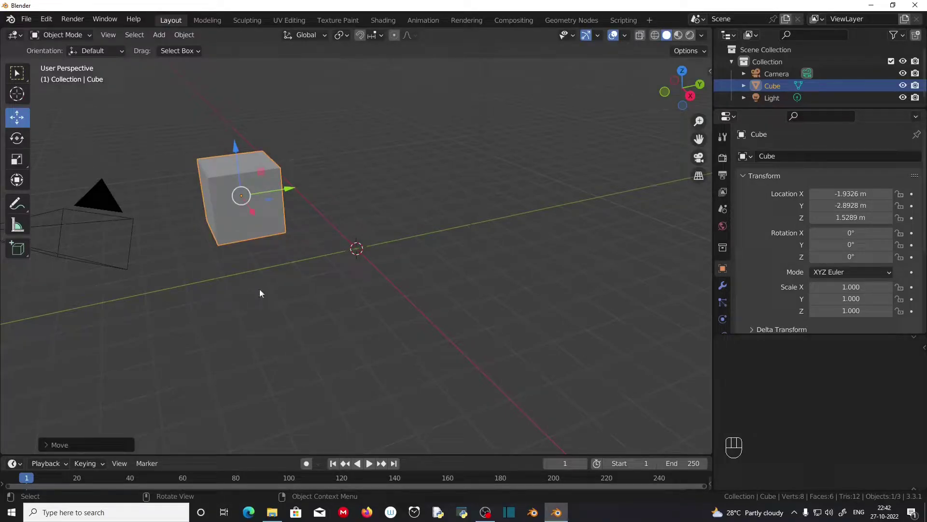
Clear the cube's location back to the world origin with Alt+G
key(alt)
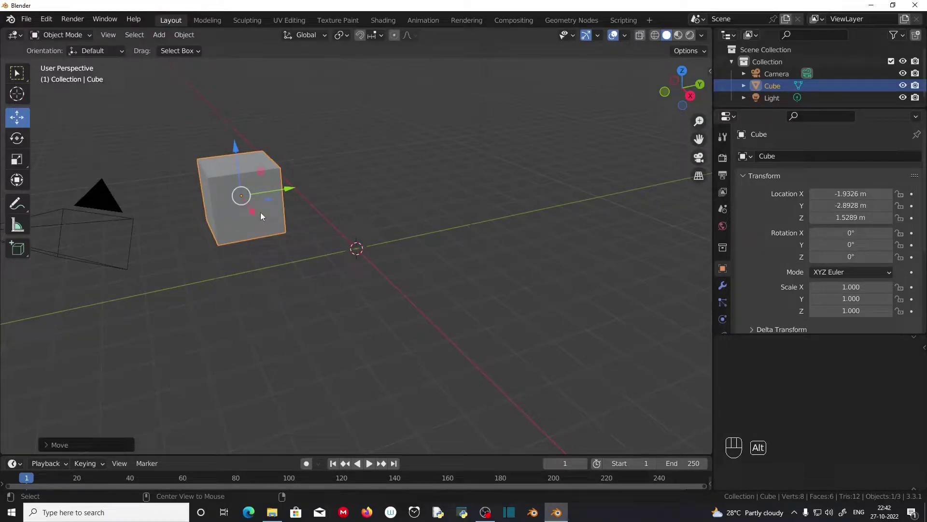
key(alt+g)
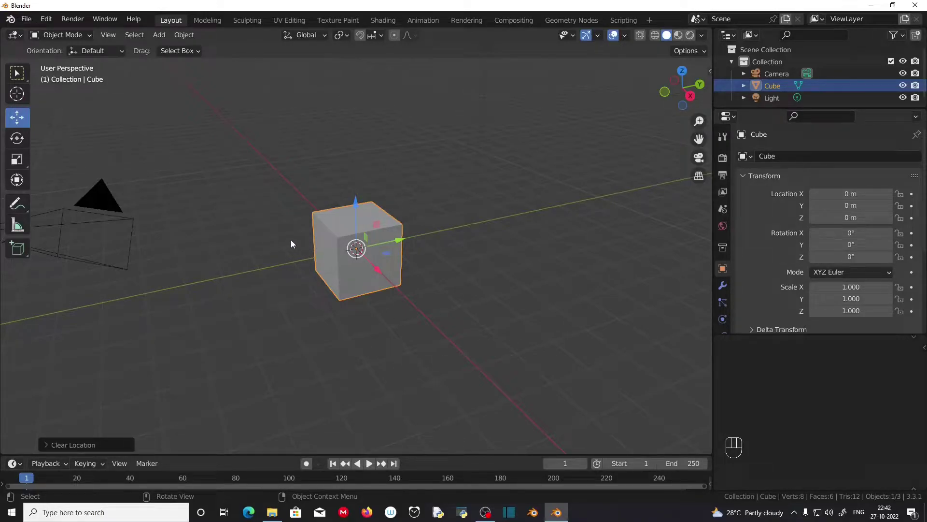
key(g)
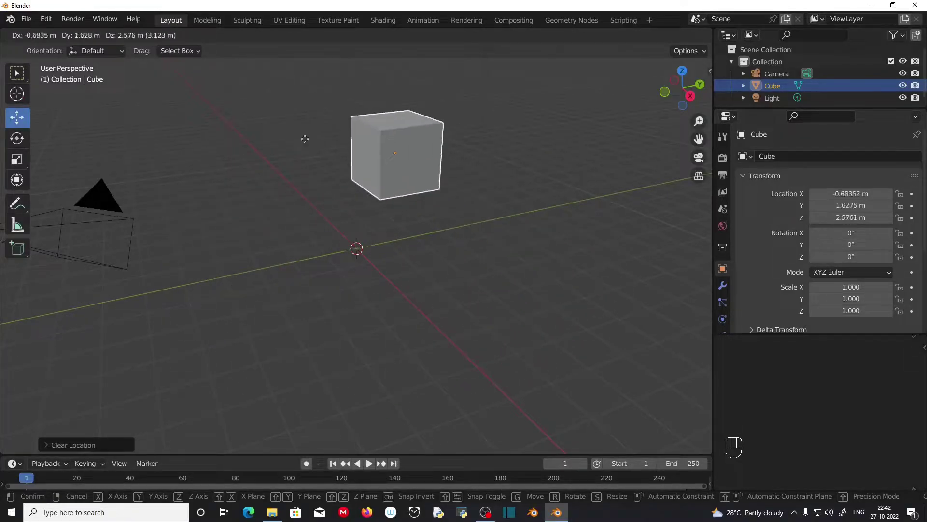
Drop the cube at a new free position, then cancel a second free move
click(164, 162)
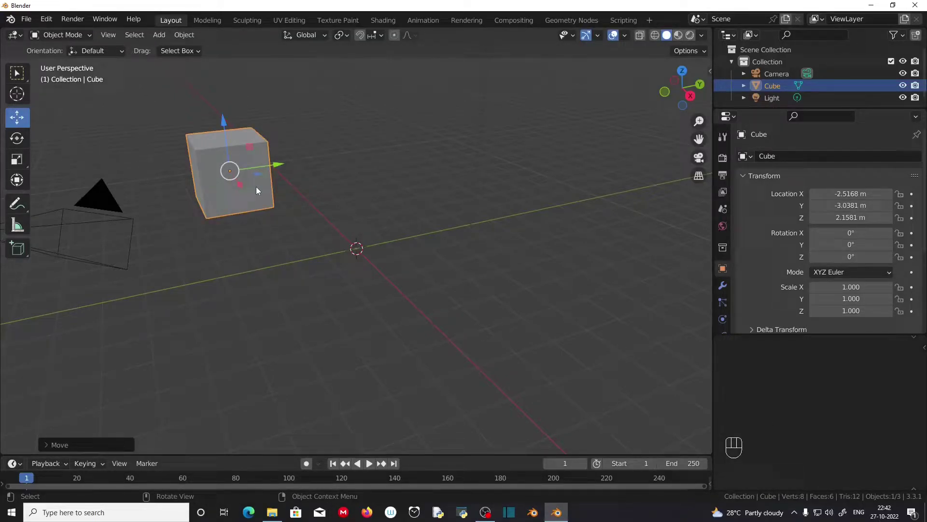
key(g)
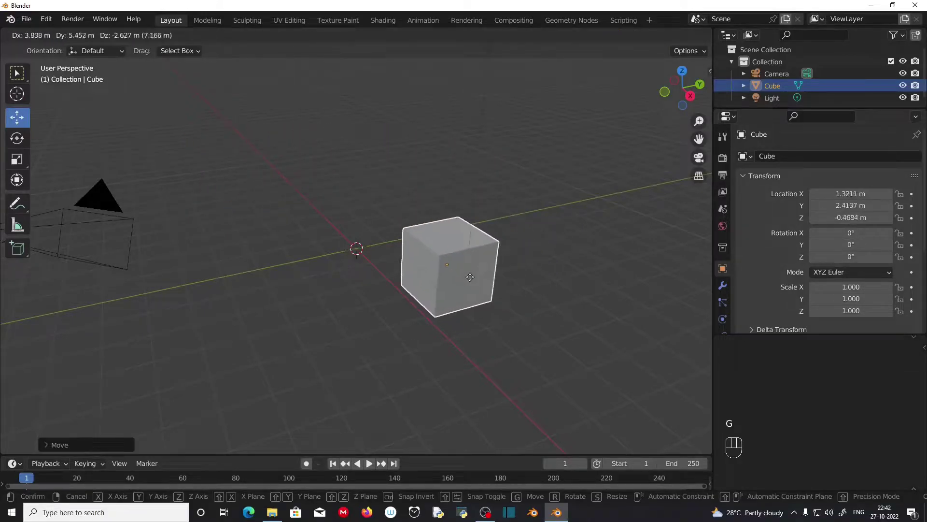
right_click(475, 213)
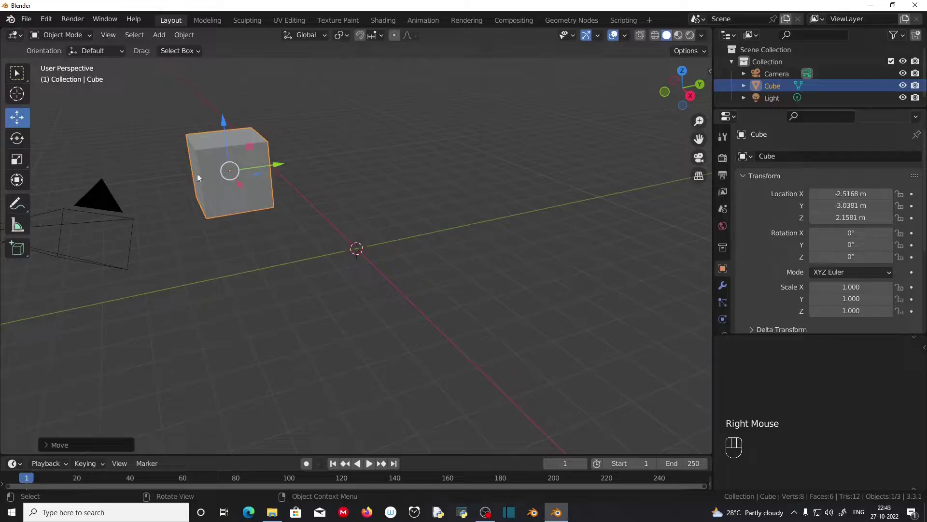
Move the cube constrained to Z after trying X and Y, ending at X -2.5168, Y -3.0381, Z 2.0017 m
key(g)
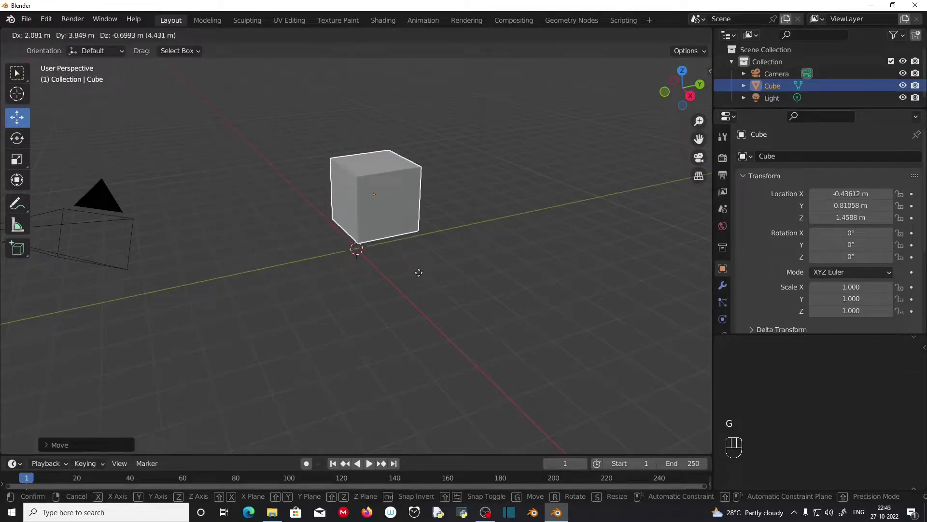
key(x)
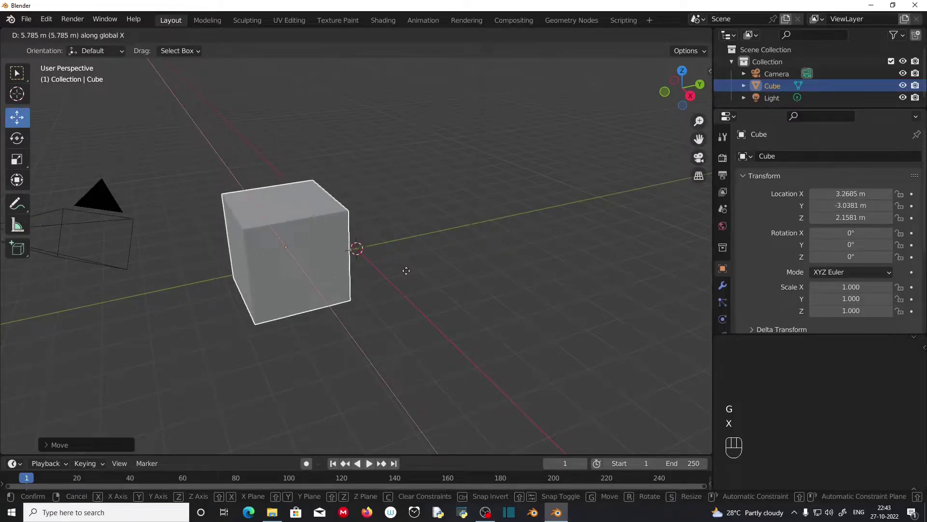
key(y)
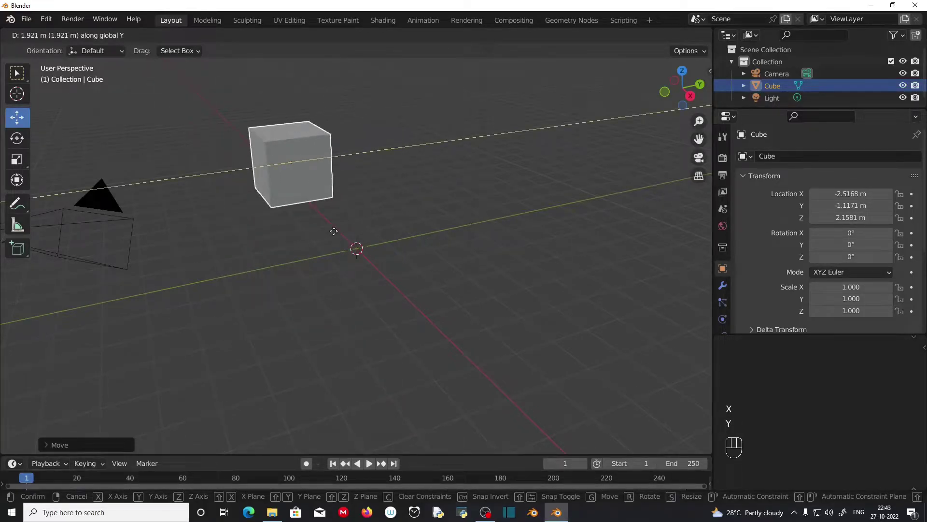
key(z)
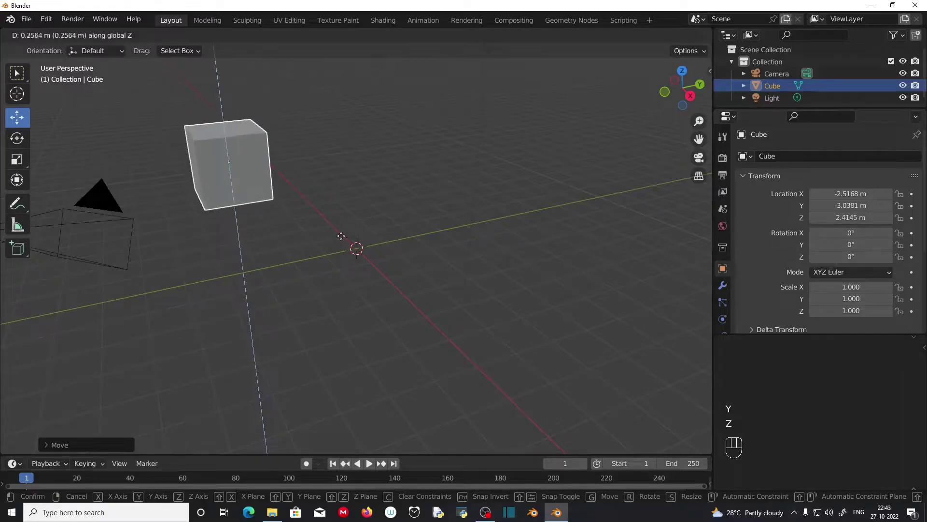
click(343, 247)
key(Escape)
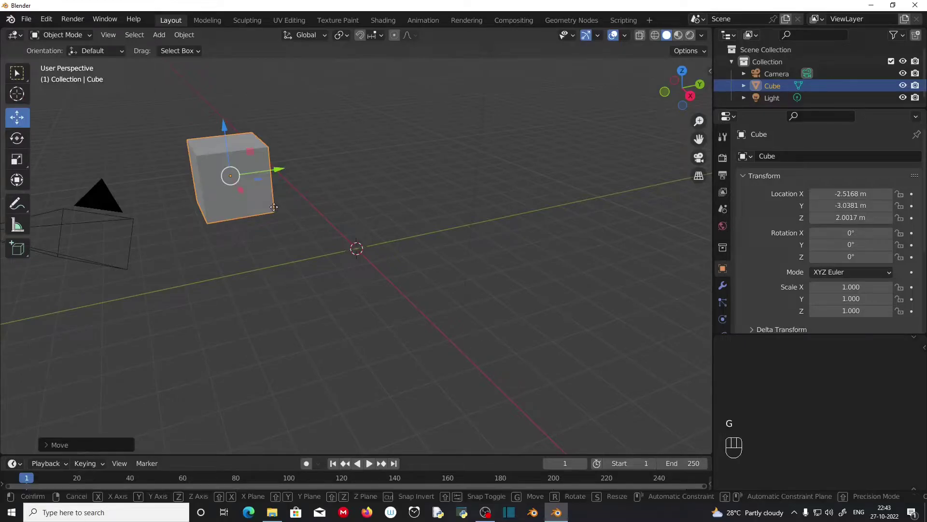
Shift the cube using Shift+Z, Shift+X and Shift+Y plane locks, then clear its location to 0 m
key(g)
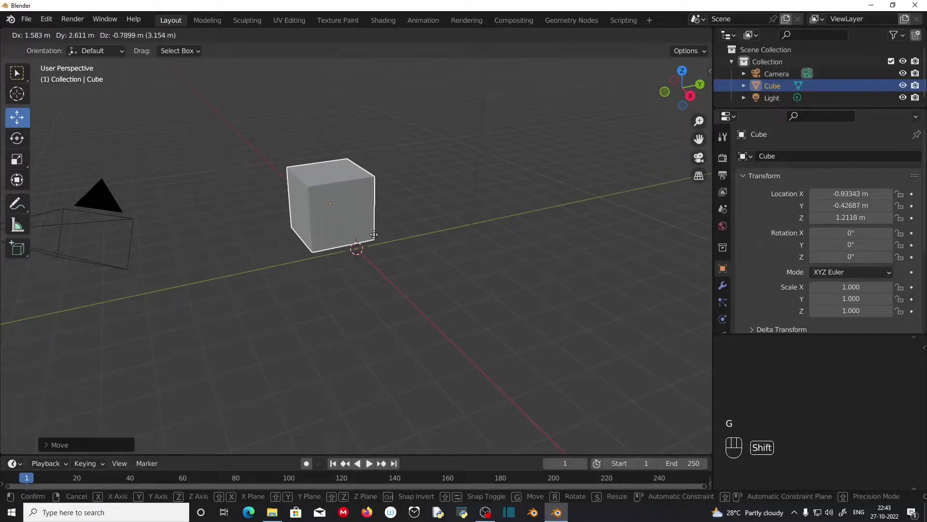
key(shift+z)
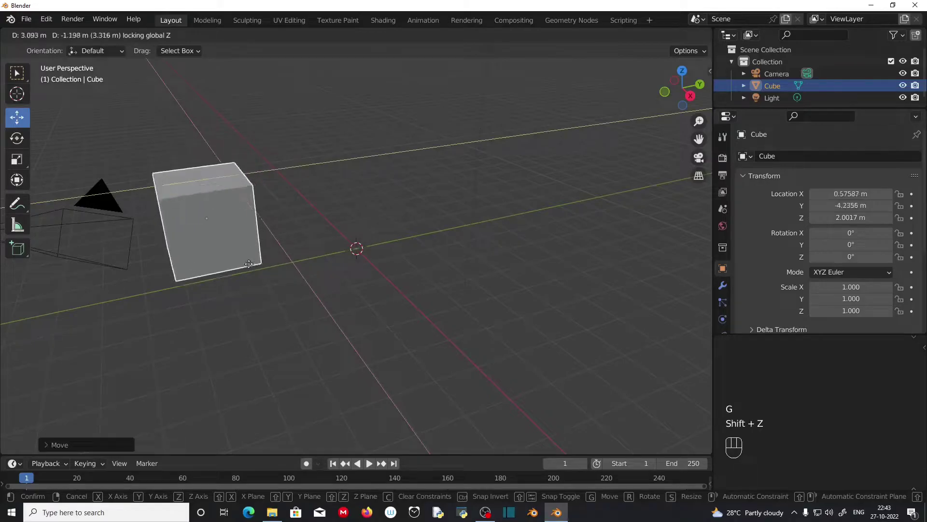
key(shift)
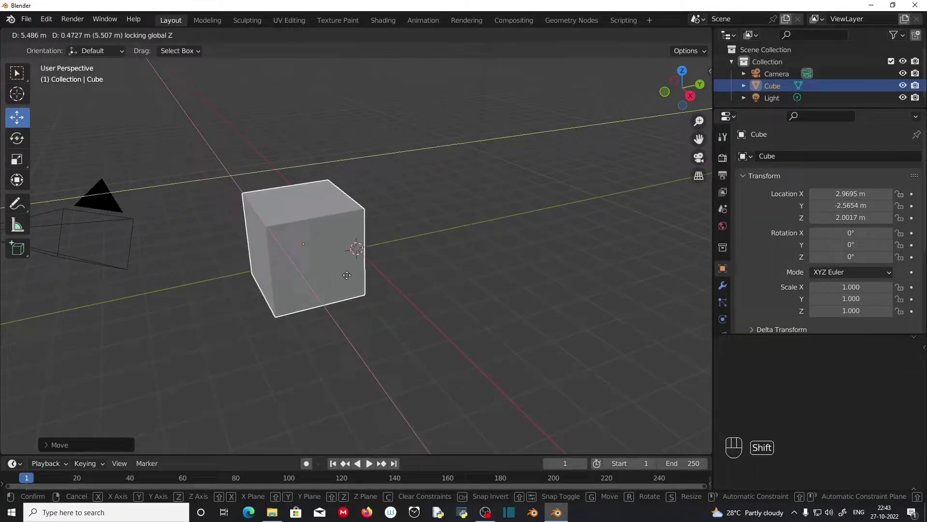
key(shift+x)
key(shift)
key(shift+y)
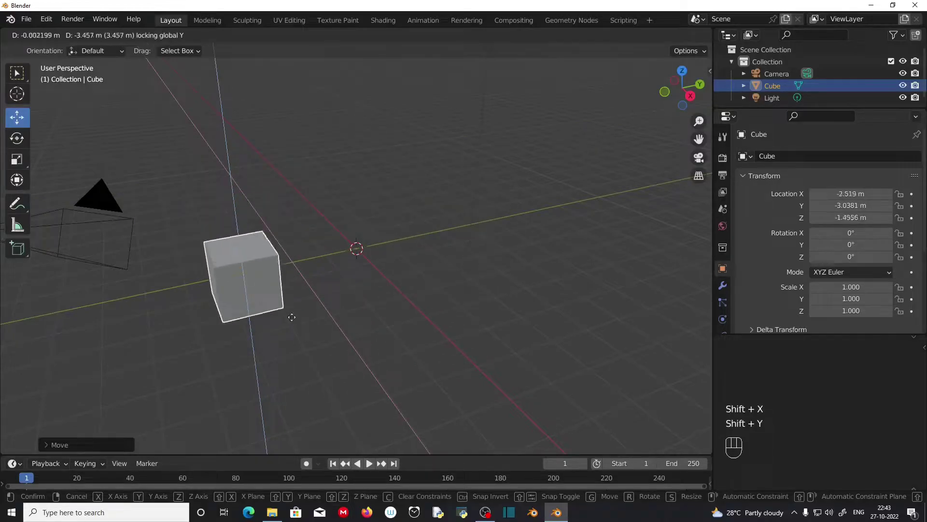
click(284, 264)
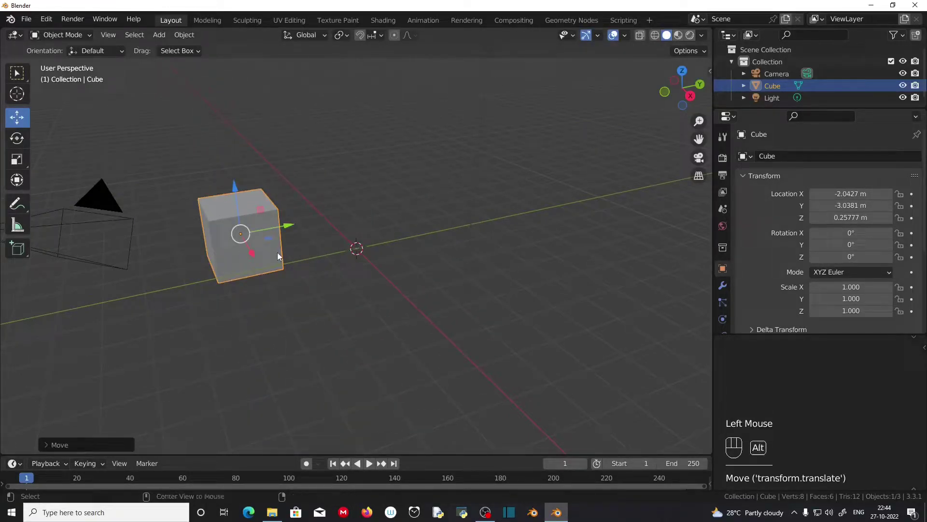
key(alt+g)
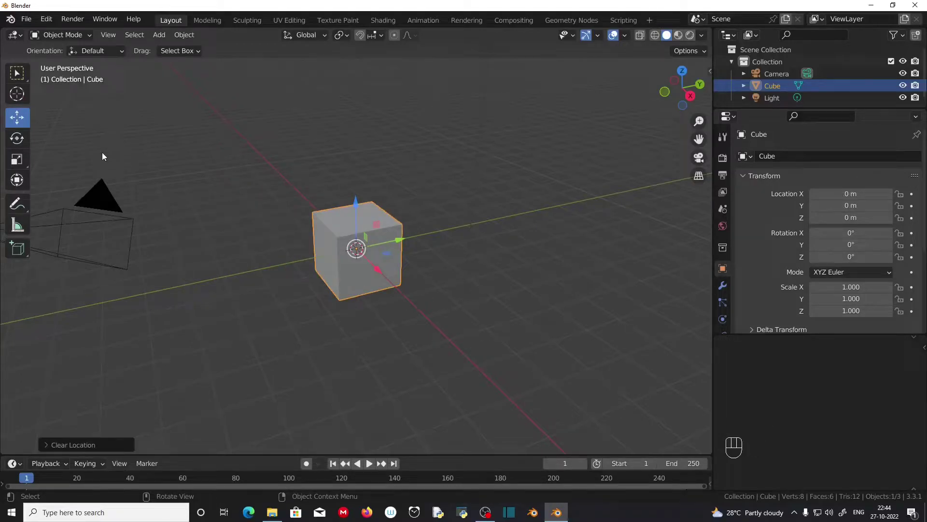
click(21, 139)
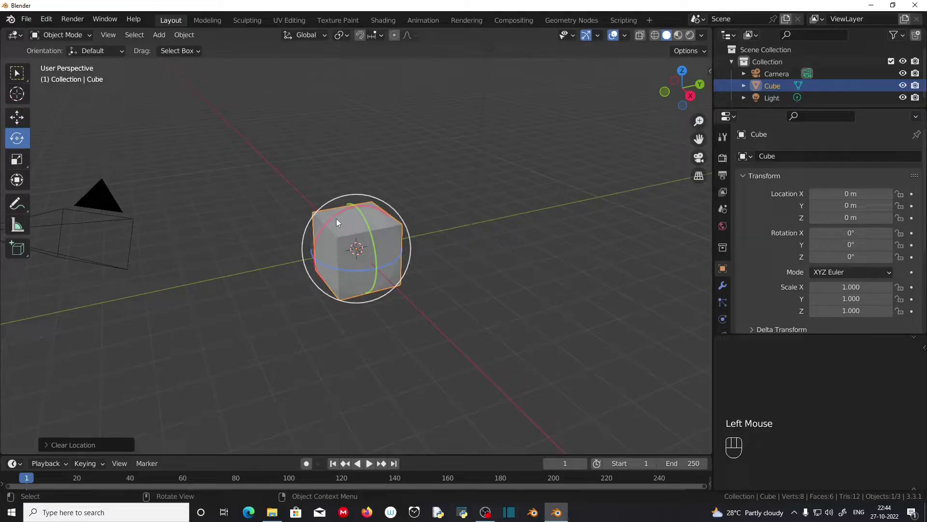
Rotate the cube with the X ring and the view ring, then tumble it freely with the trackball
drag(334, 214, 361, 272)
right_click(361, 271)
key(ctrl+z)
drag(405, 225, 419, 291)
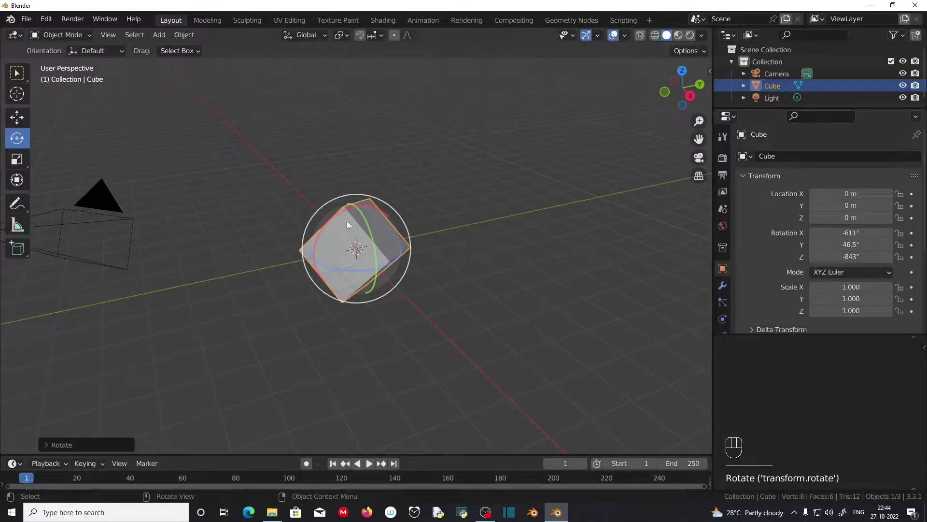
drag(348, 239, 486, 288)
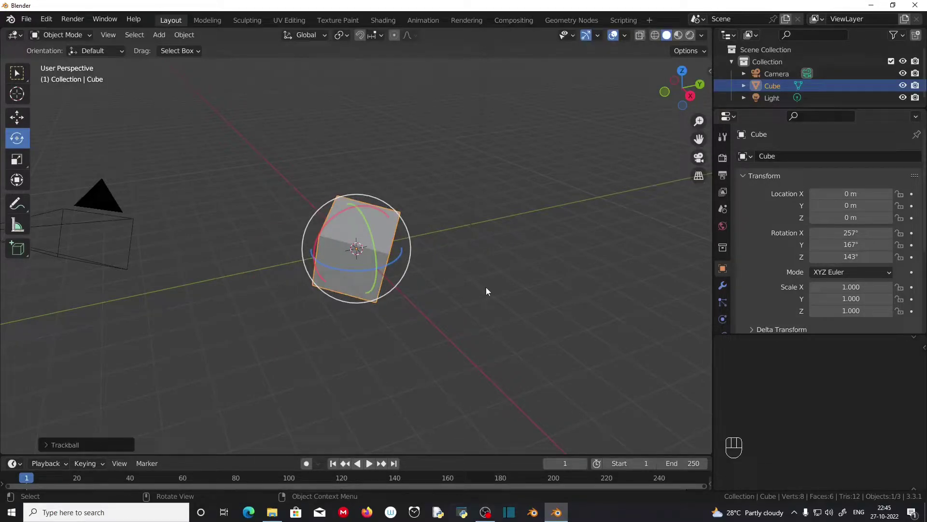
Clear the rotation with Alt+R, then tilt the cube about Y and cancel, keeping 0°
key(alt)
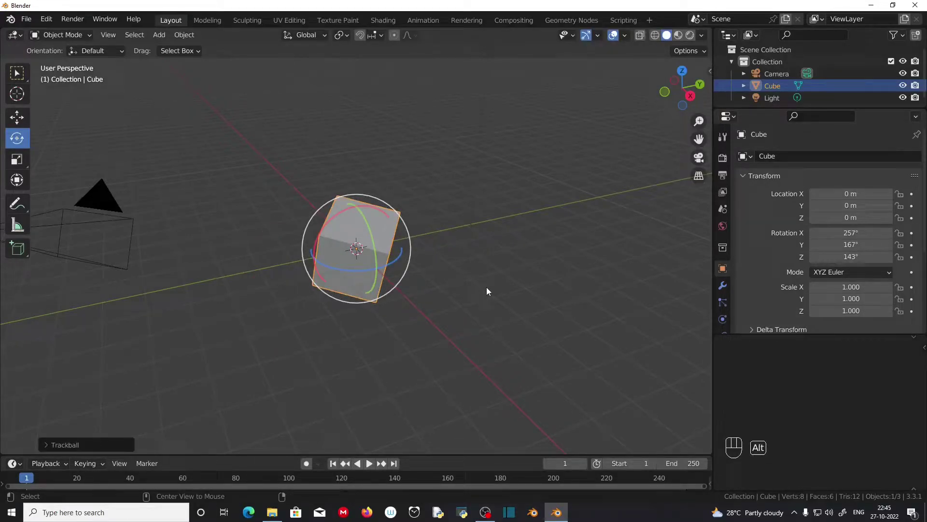
key(alt+r)
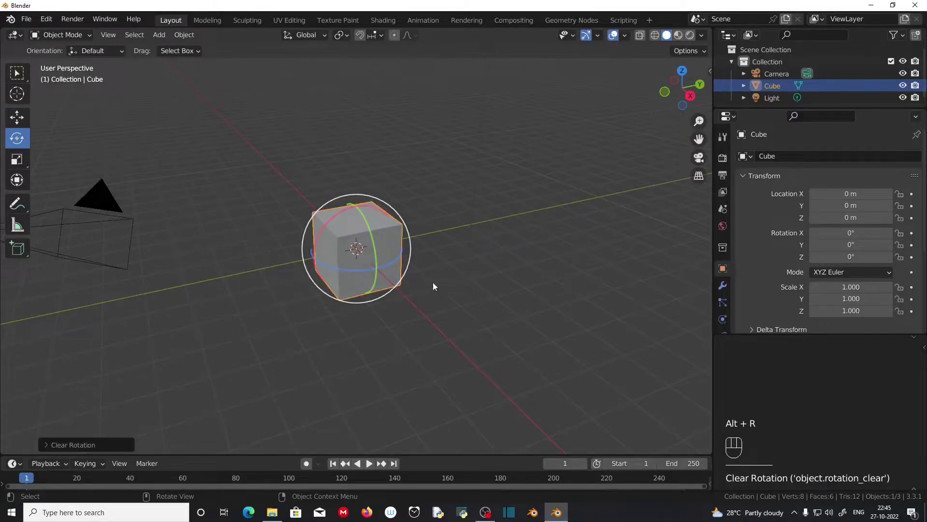
drag(372, 234, 335, 286)
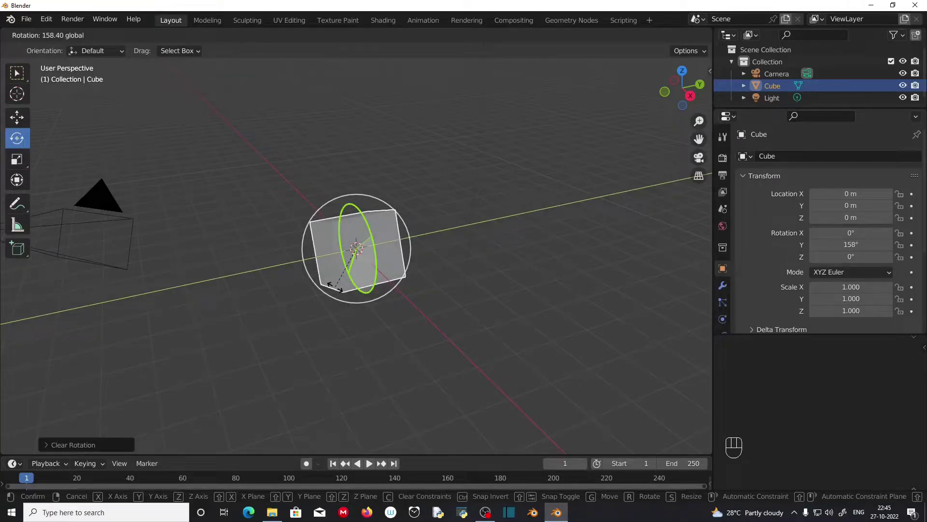
right_click(335, 286)
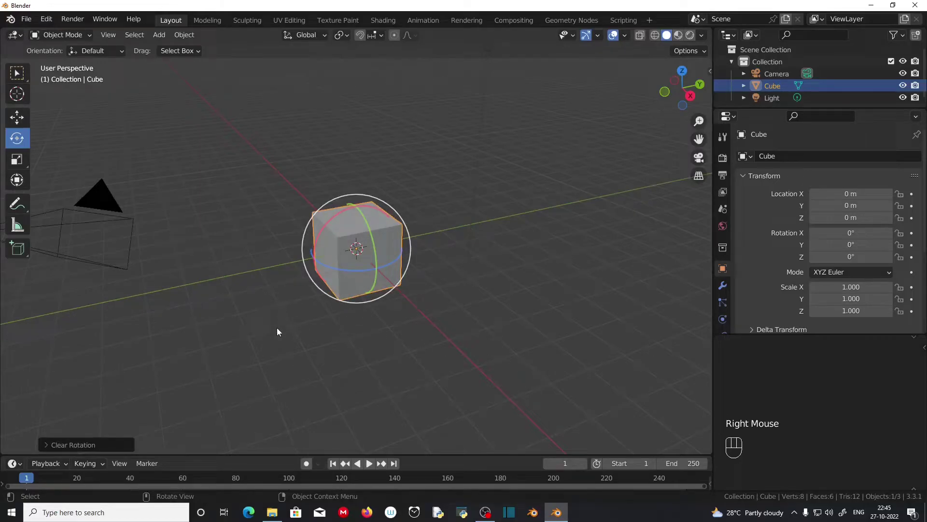
key(r)
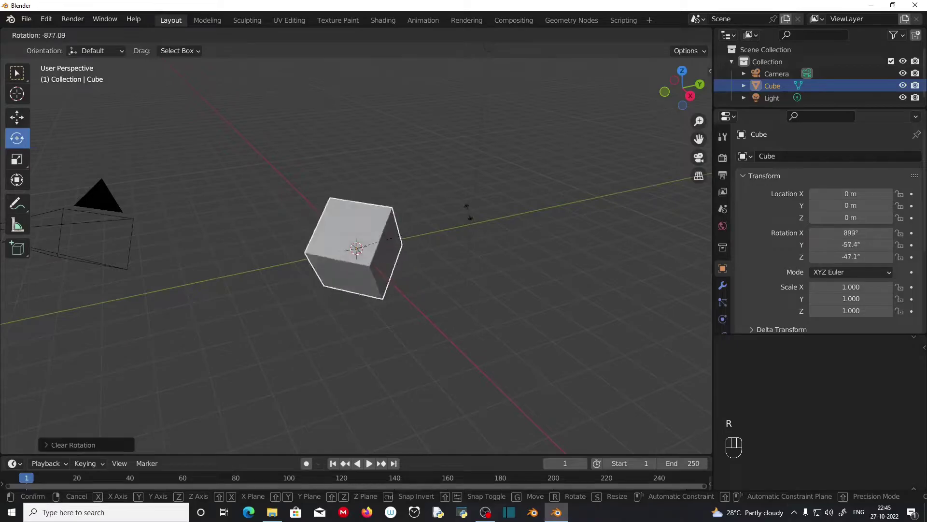
Confirm a free rotation at an odd angle, then try X, Y, Z constraints on another rotation and cancel it
click(394, 328)
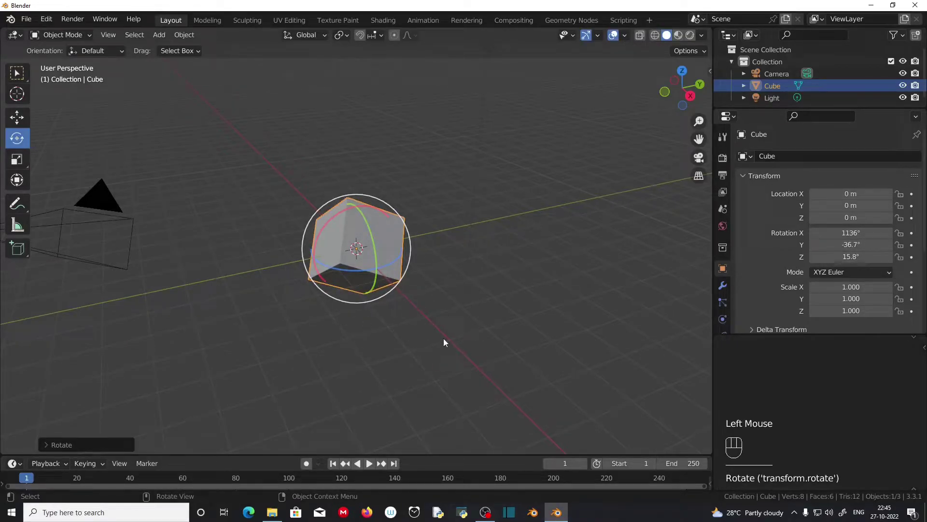
key(r)
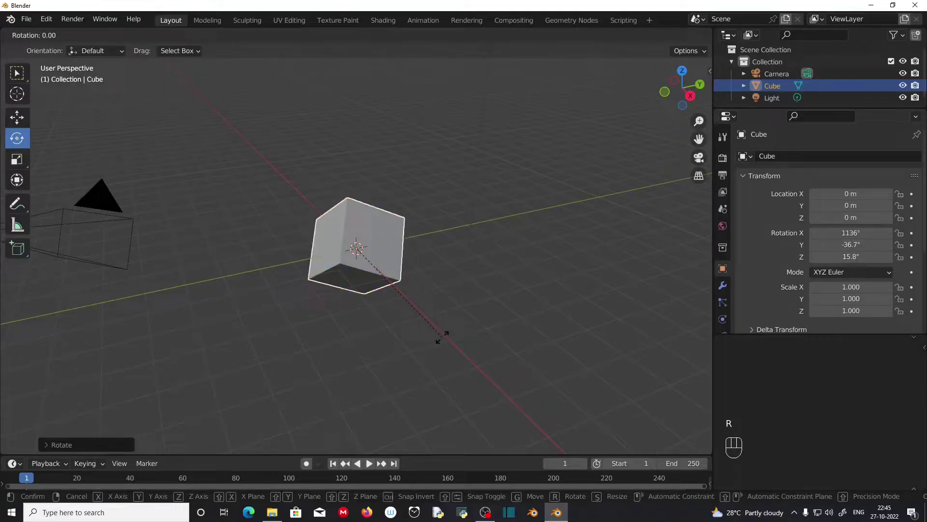
key(x)
key(y)
key(z)
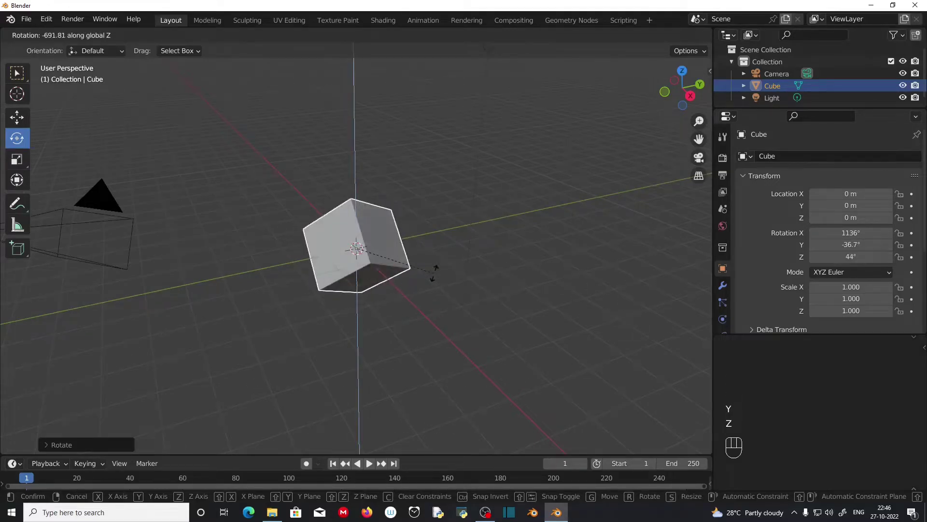
right_click(481, 284)
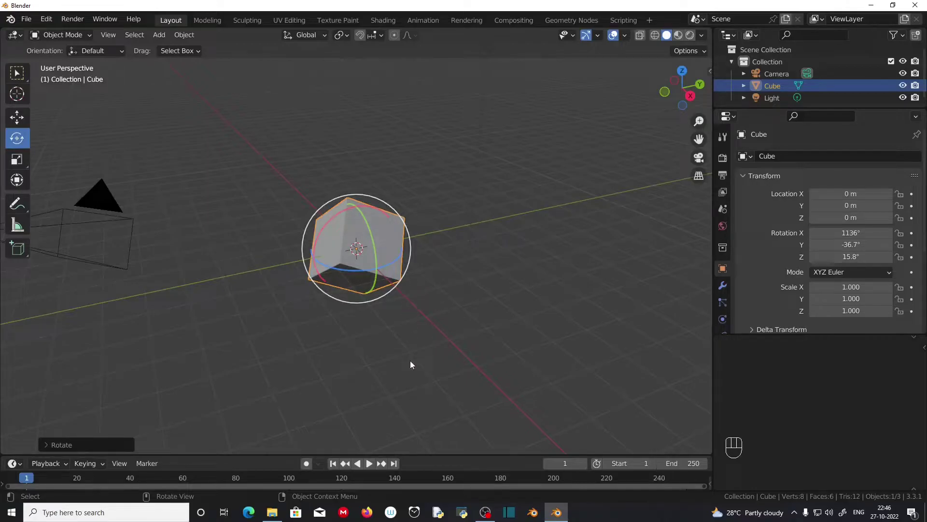
key(r)
key(r)
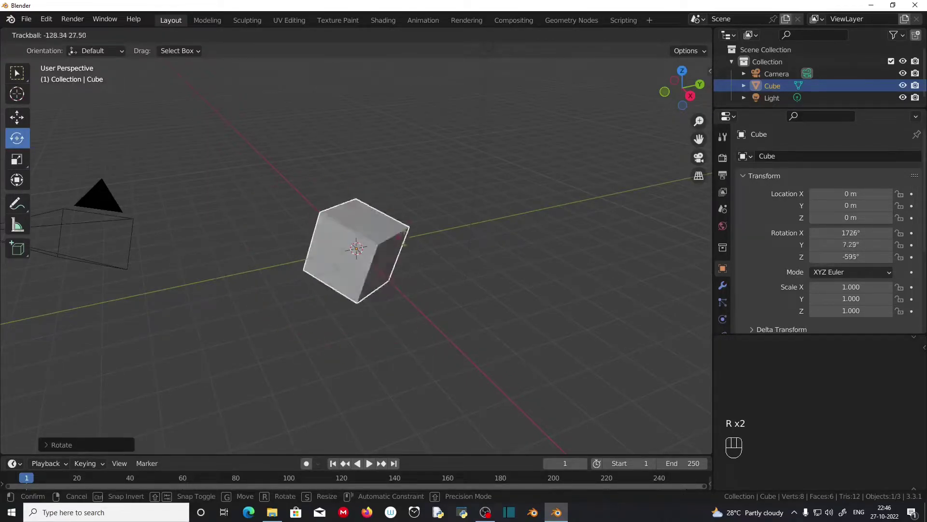
Confirm the trackball-tumbled orientation, then clear the cube's rotation back to 0° with Alt+R
click(269, 288)
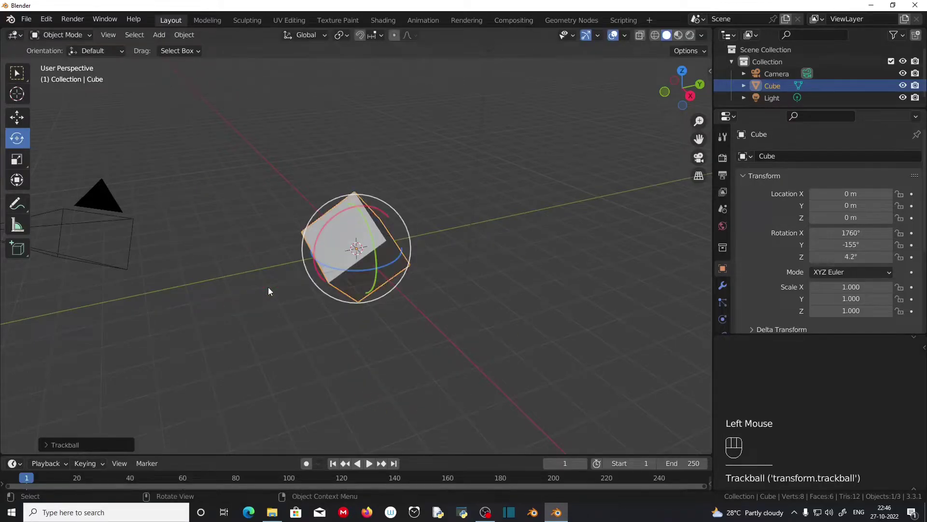
key(alt)
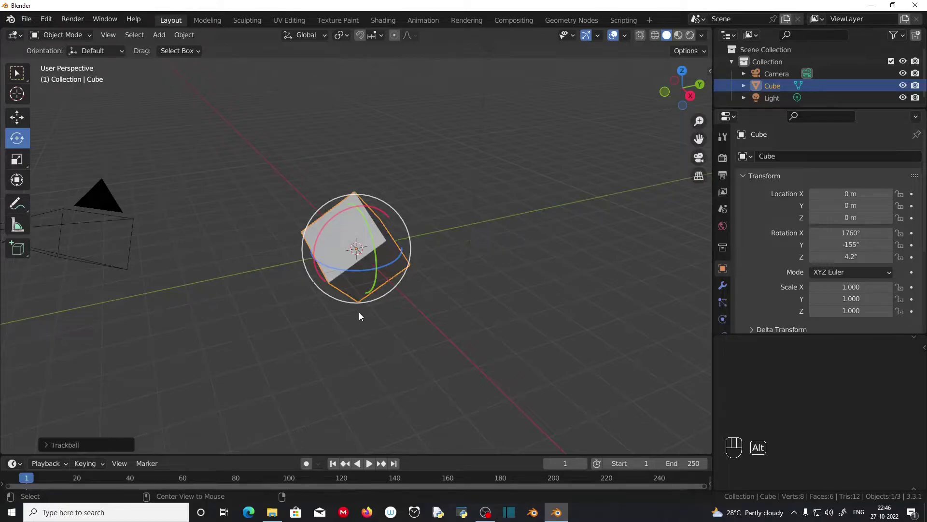
key(alt+r)
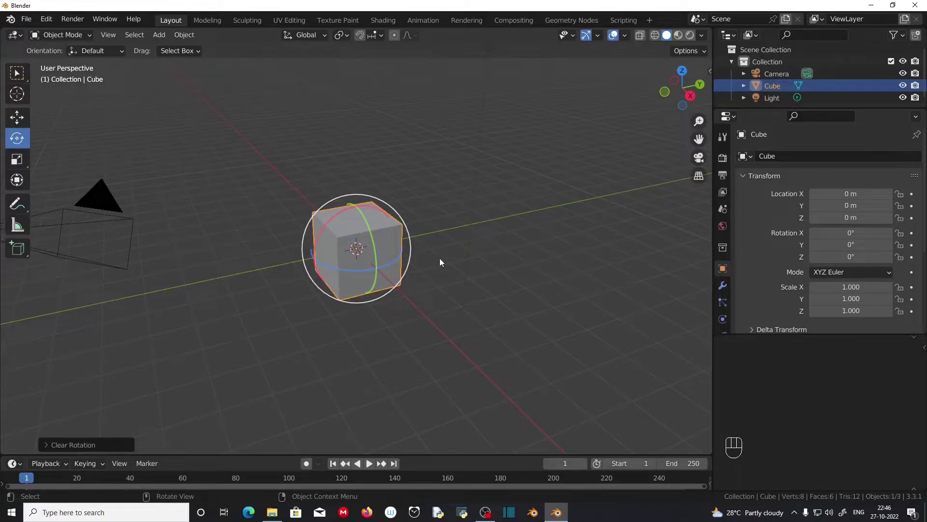
click(17, 160)
Stretch the cube along X with the scale gizmo, then shorten it to about 1.9
click(379, 268)
right_click(378, 269)
key(ctrl+z)
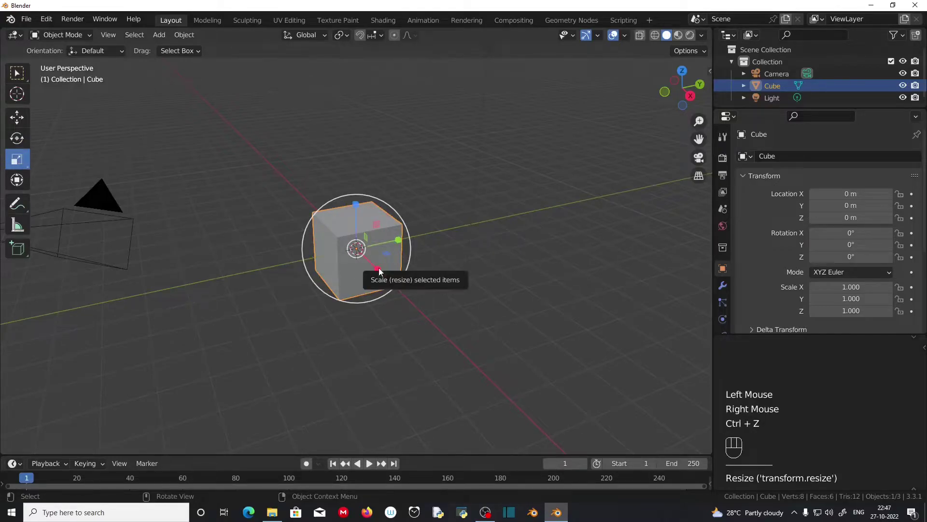
drag(378, 269, 411, 301)
drag(442, 334, 397, 285)
Widen the cube along Y, scale X and Y together, then enlarge it uniformly
mouse_move(400, 244)
mouse_down()
mouse_move(415, 238)
mouse_move(406, 235)
mouse_up()
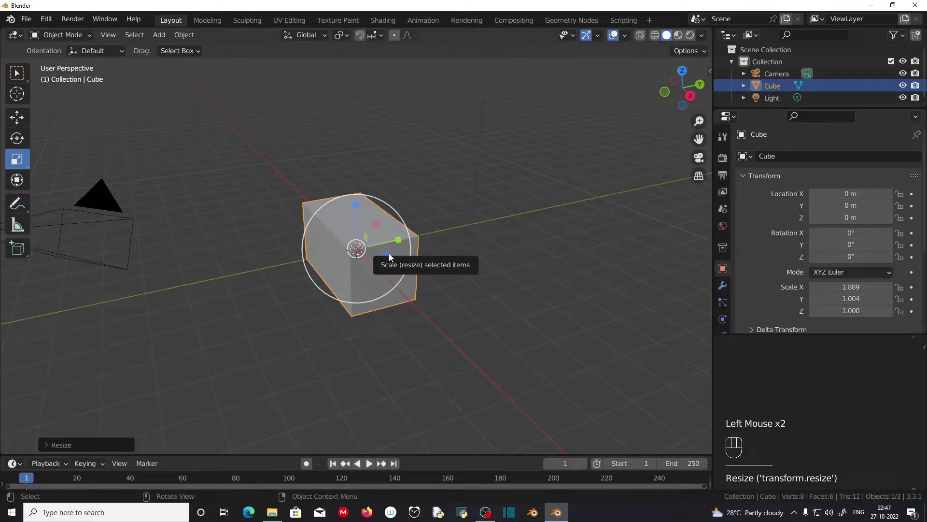
mouse_move(387, 252)
mouse_down()
mouse_move(484, 286)
mouse_move(459, 277)
mouse_move(424, 288)
mouse_move(372, 253)
mouse_move(375, 199)
mouse_move(377, 236)
mouse_up()
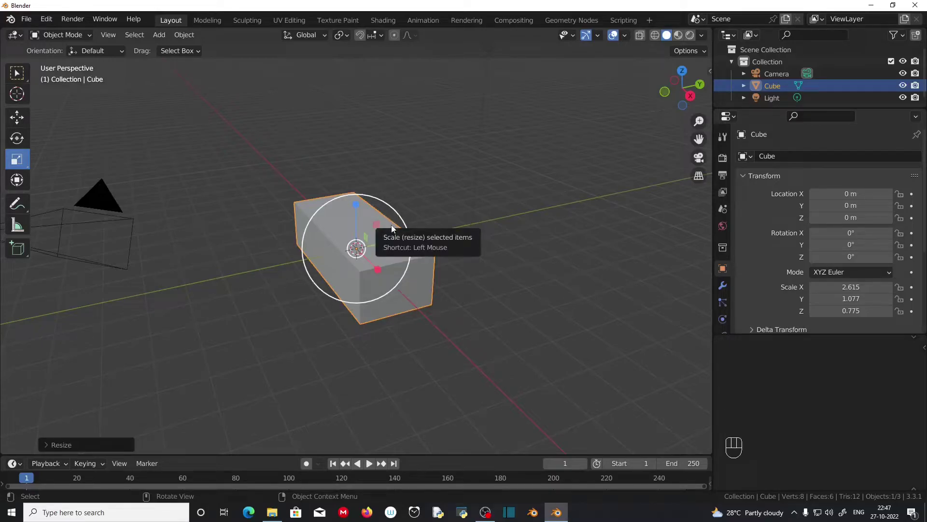
drag(401, 222, 439, 202)
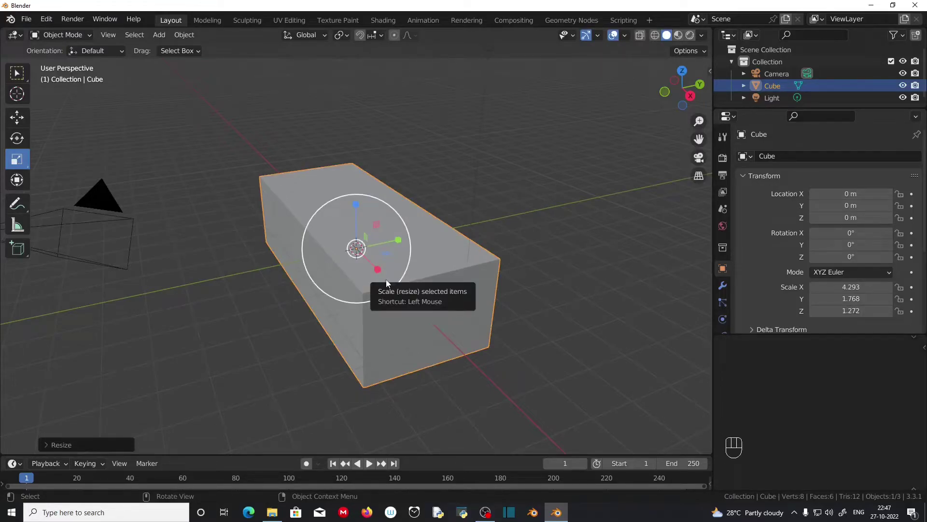
key(s)
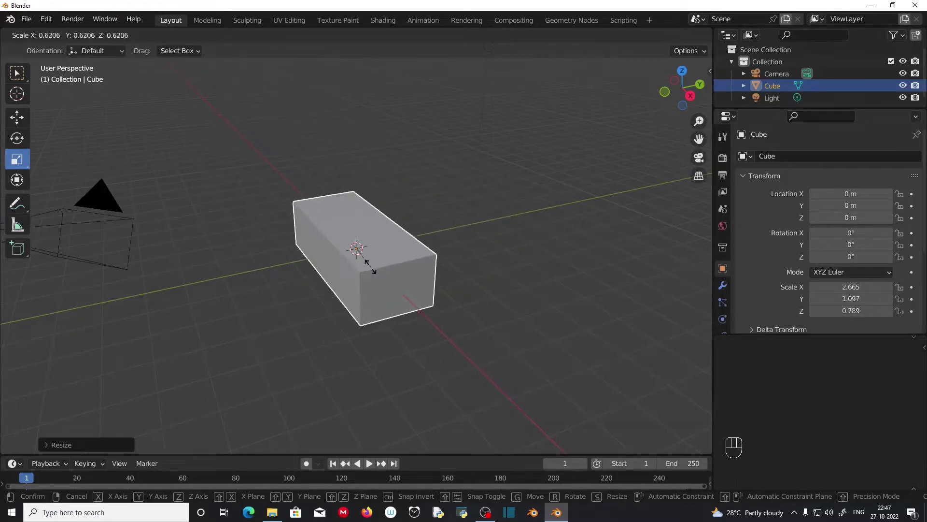
Confirm the larger box, then scale it along Z only to a height of 1.628
click(375, 274)
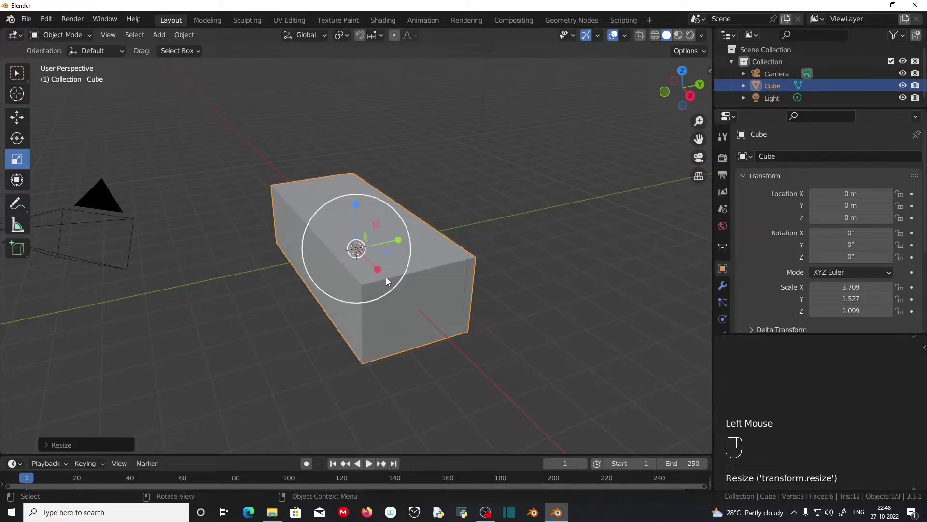
key(s)
key(x)
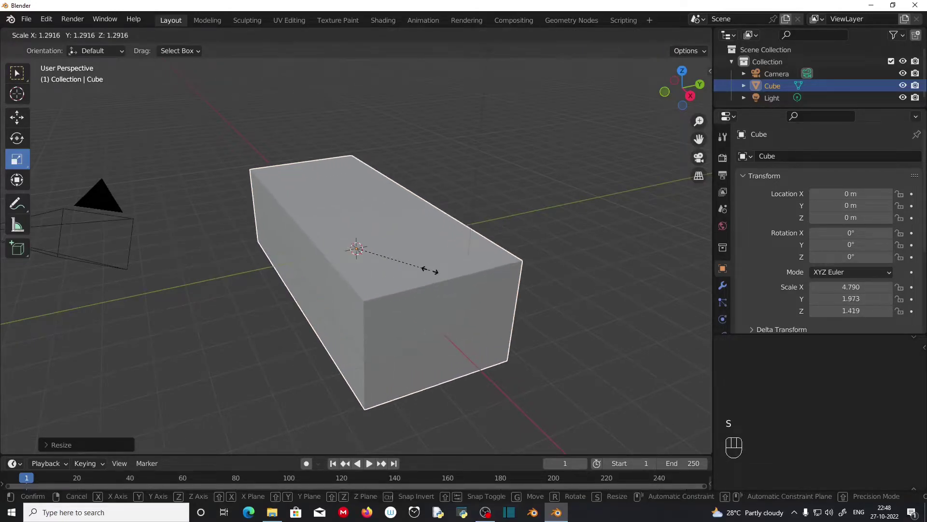
key(y)
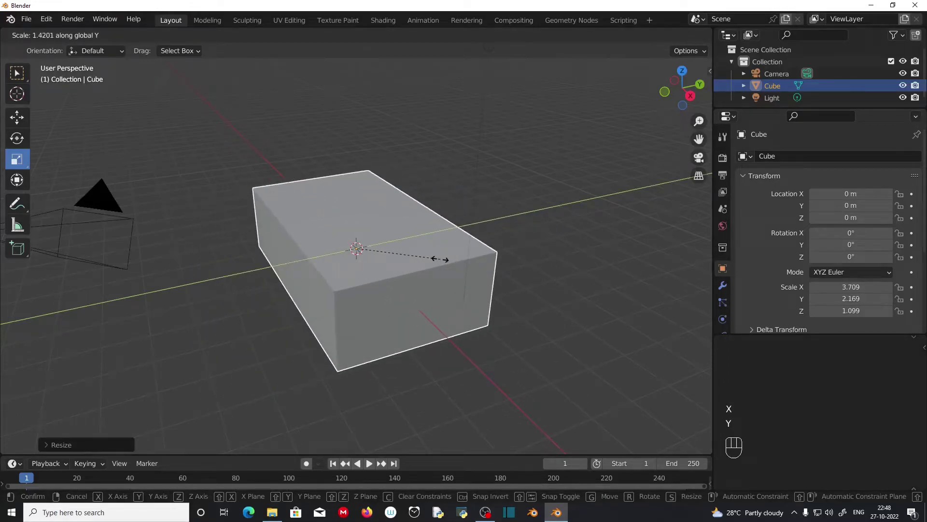
key(z)
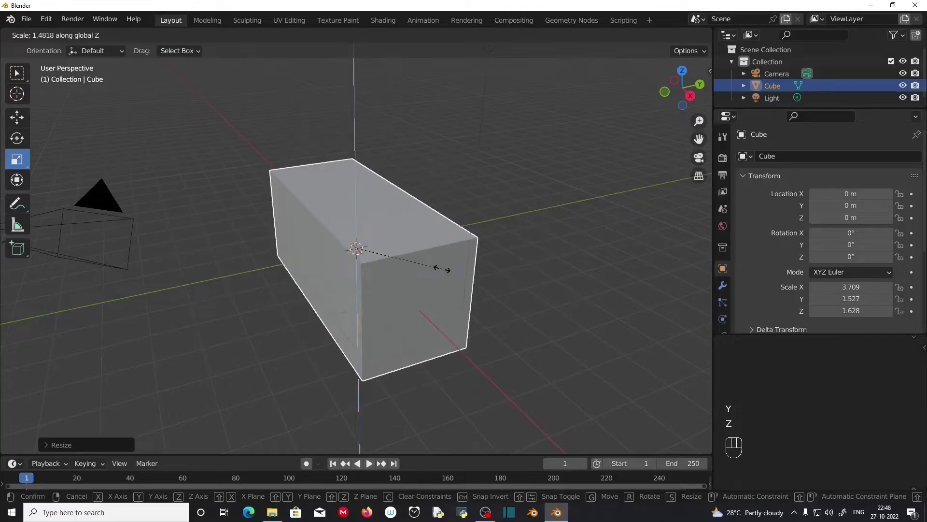
click(463, 269)
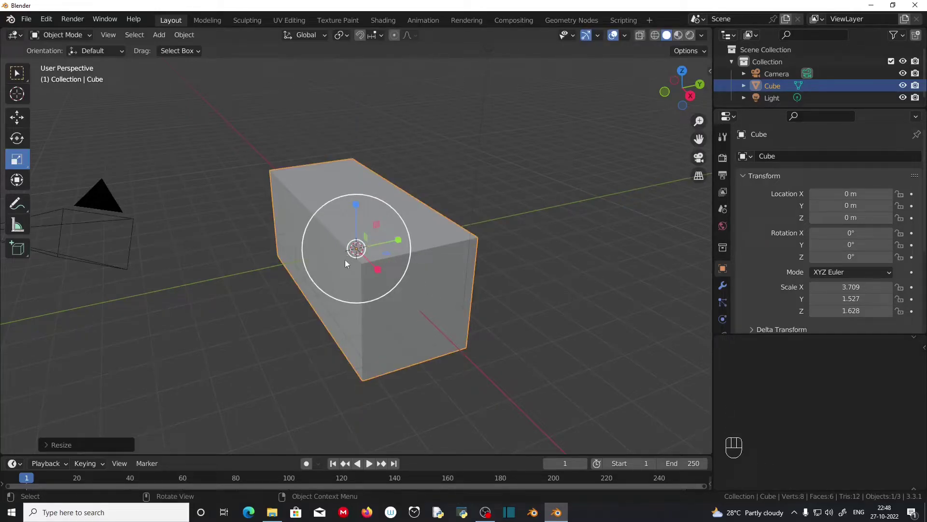
Rescale the box with Shift+X, Shift+Y, then Shift+Z locks, widening X and Y while height stays 1.628
key(s)
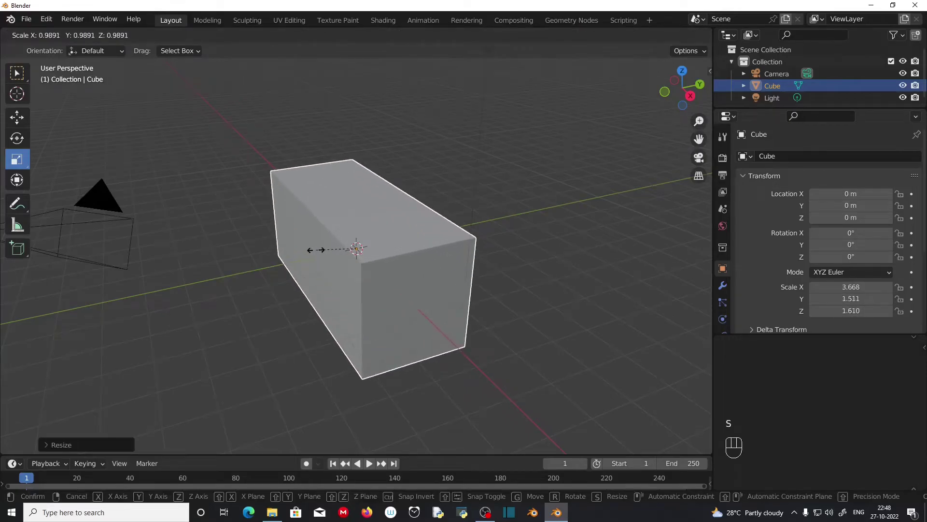
key(shift+x)
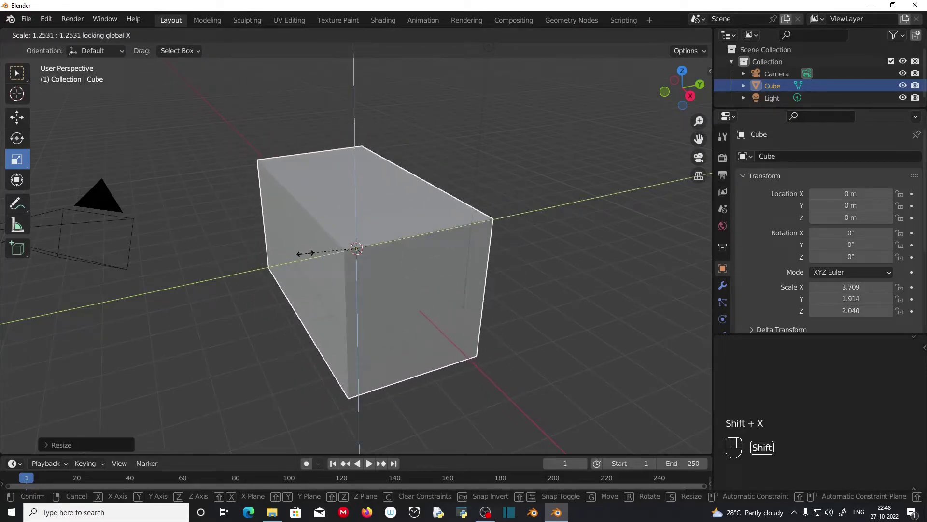
key(shift+y)
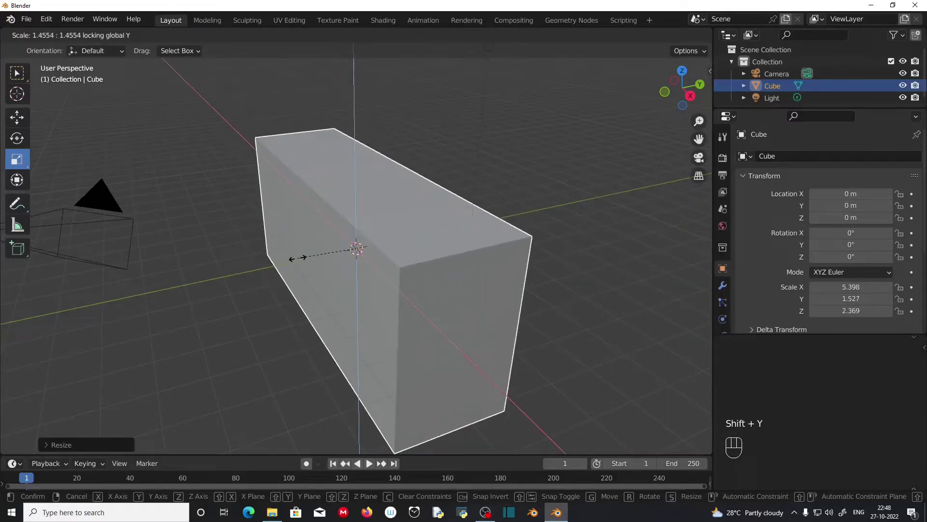
key(shift+z)
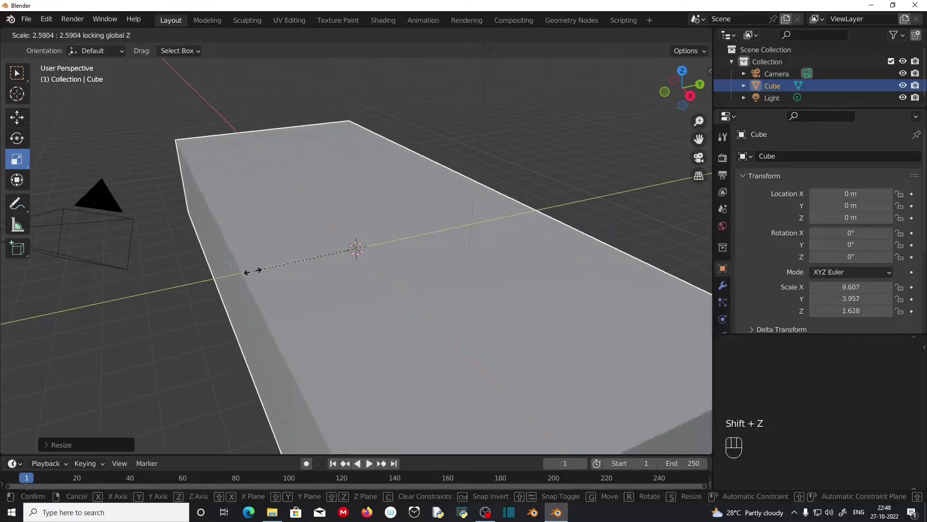